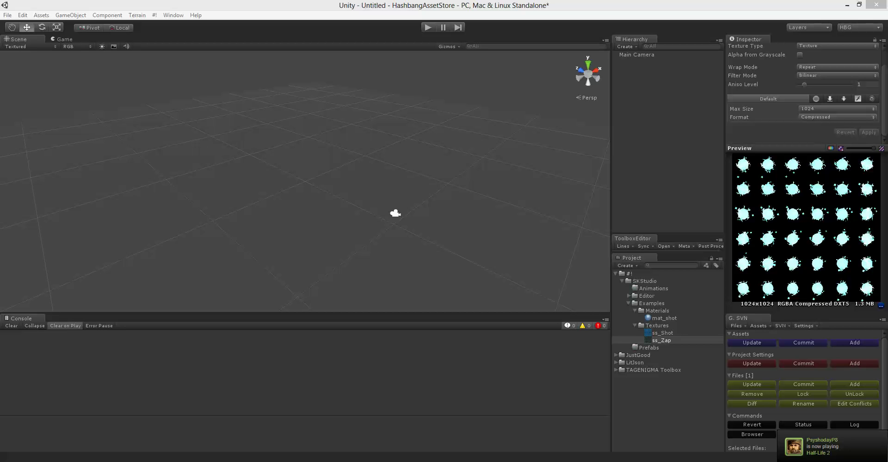
Select the ss_Zap texture in the Examples folder, and open the HashbangGames SKStudio window over the scene view.
key("alt+Tab")
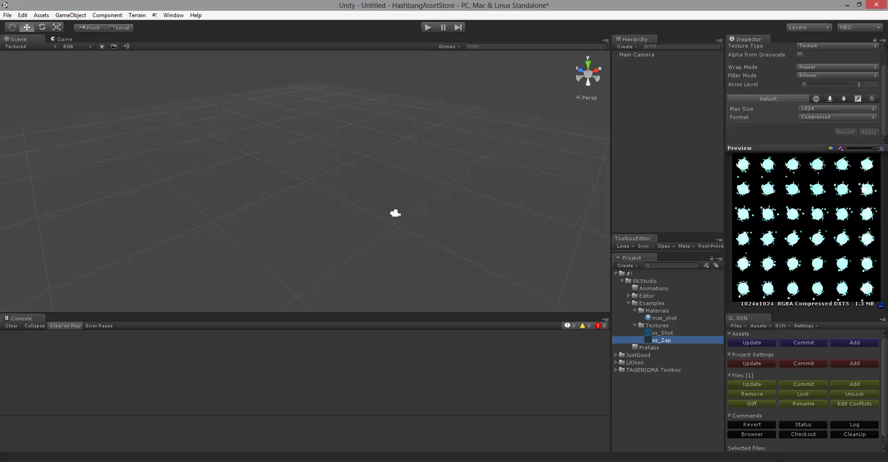
left_click(652, 303)
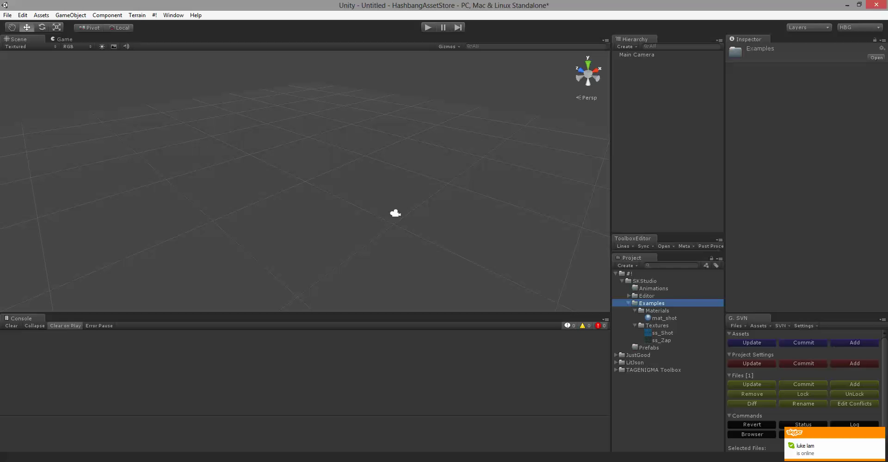
left_click(661, 340)
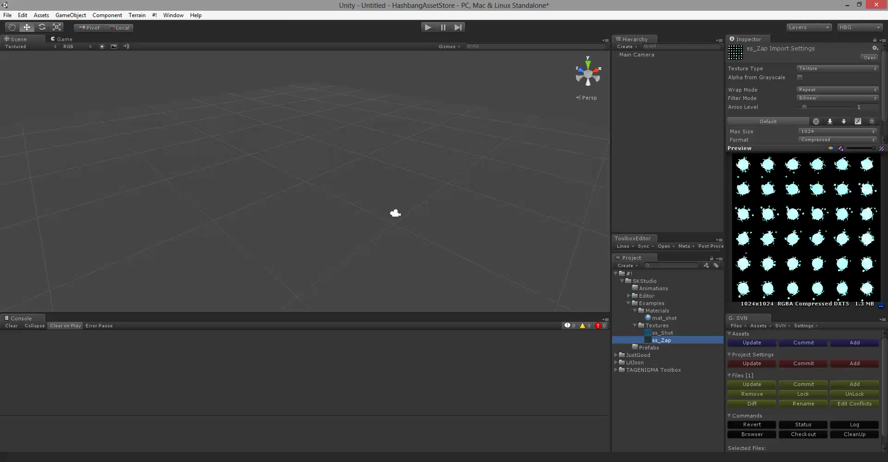
left_click(173, 15)
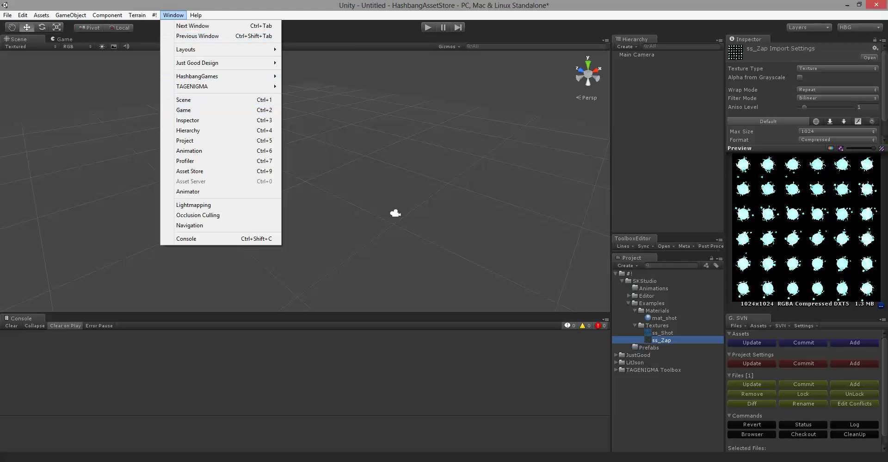
mouse_move(192, 86)
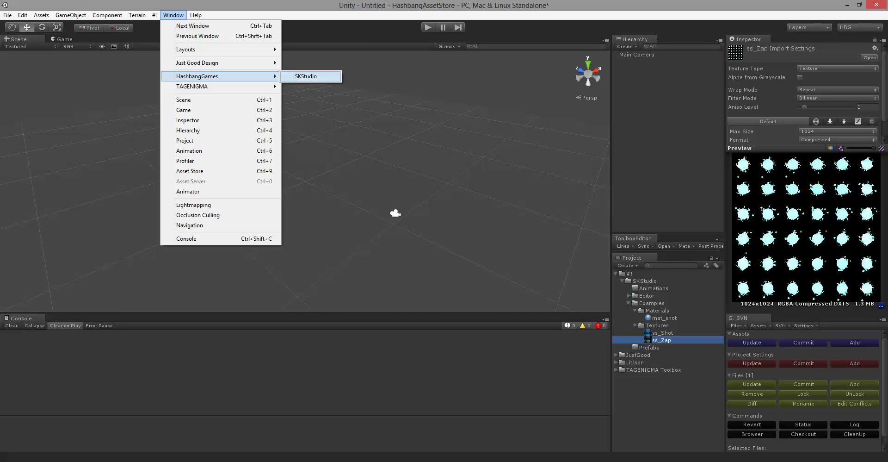
left_click(306, 76)
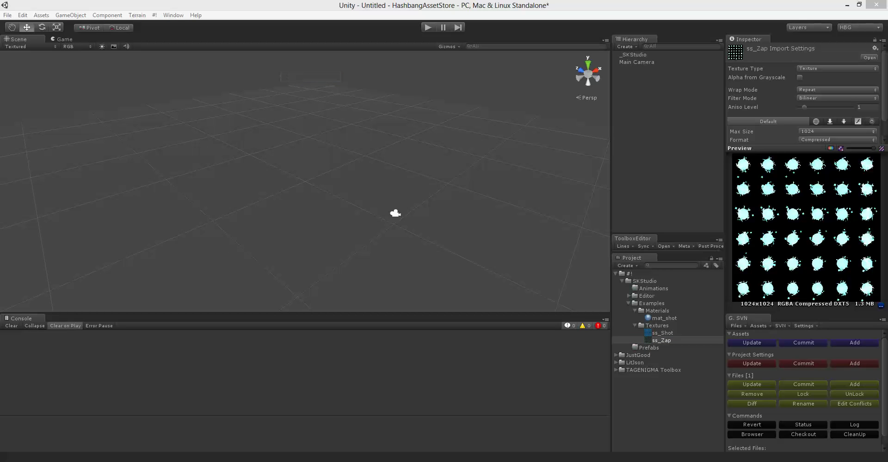
left_click_drag(231, 11, 396, 13)
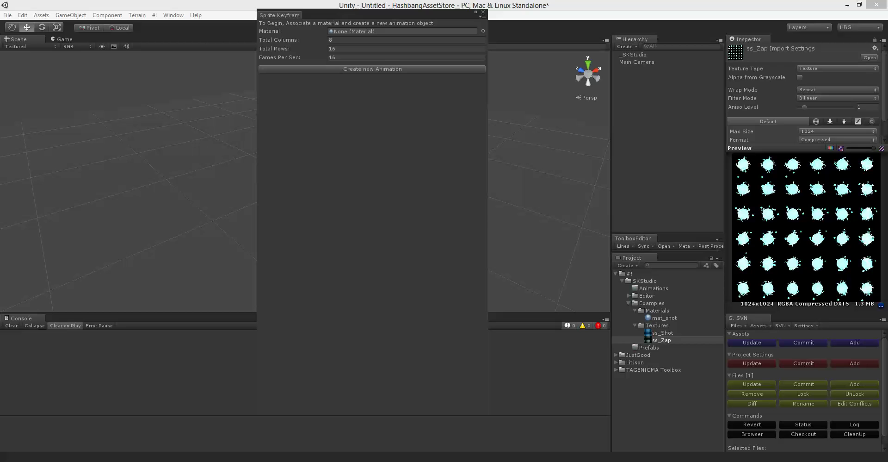
Change the ss_Zap texture type to Advanced and apply the import settings.
left_click(814, 68)
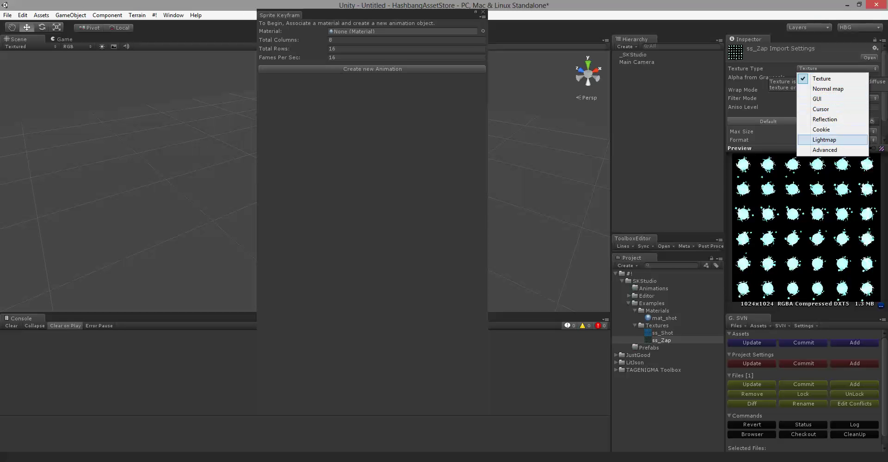
left_click(825, 149)
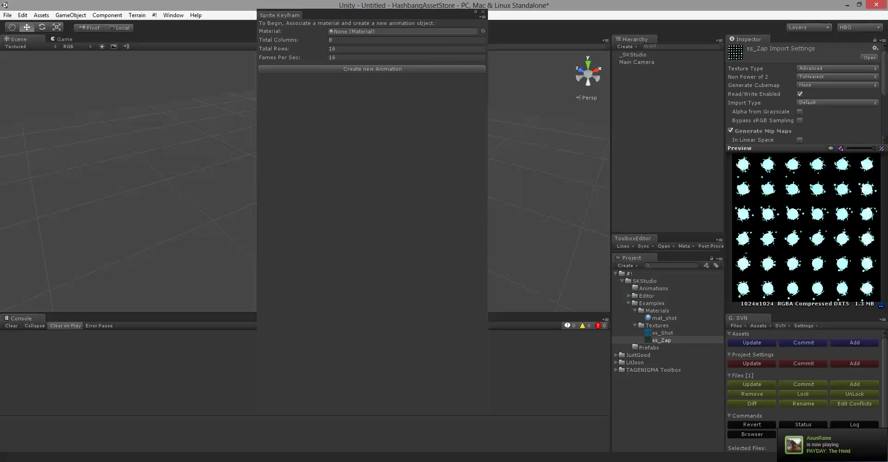
scroll(805, 93, "down", 5)
scroll(805, 92, "down", 2)
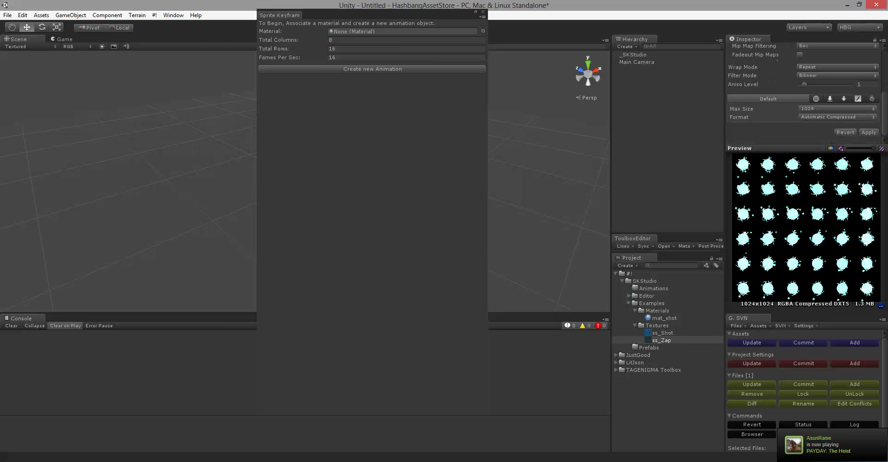
left_click(868, 133)
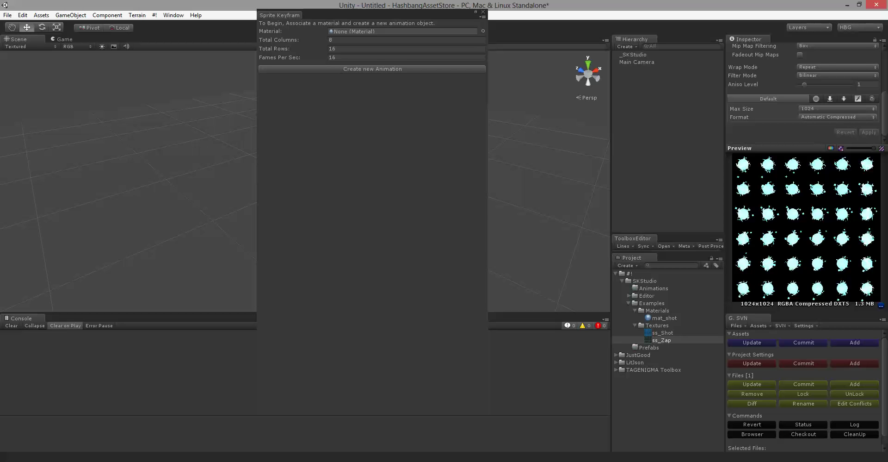
Create a new material named mat_zap in the Examples Materials folder.
right_click(659, 310)
mouse_move(721, 134)
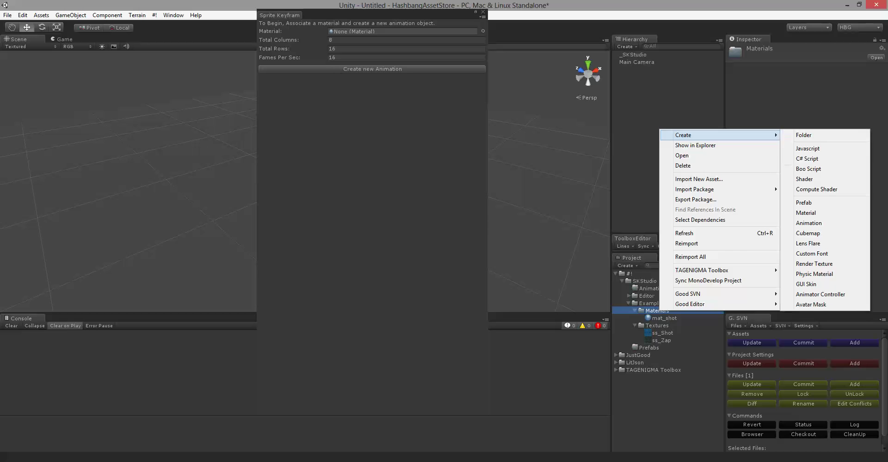
left_click(806, 213)
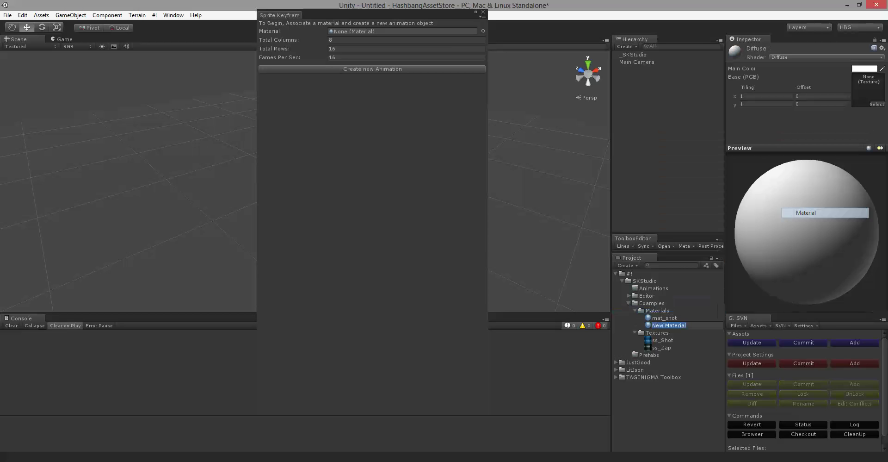
type("mat")
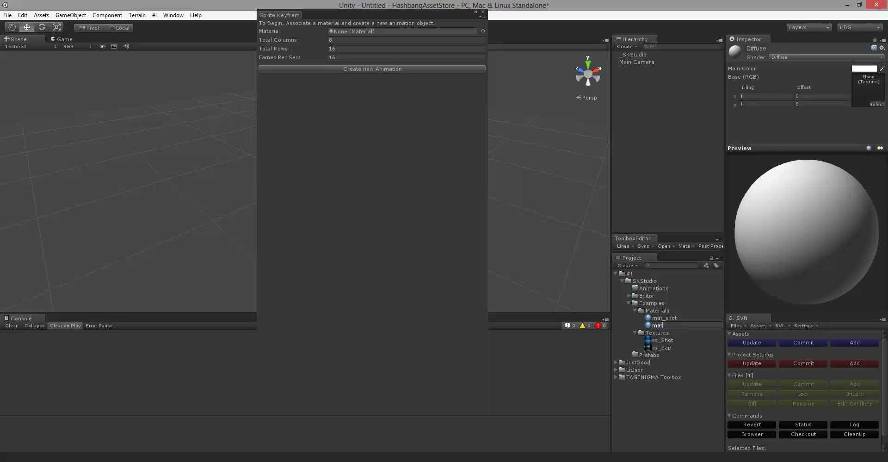
type("_zap")
key("Return")
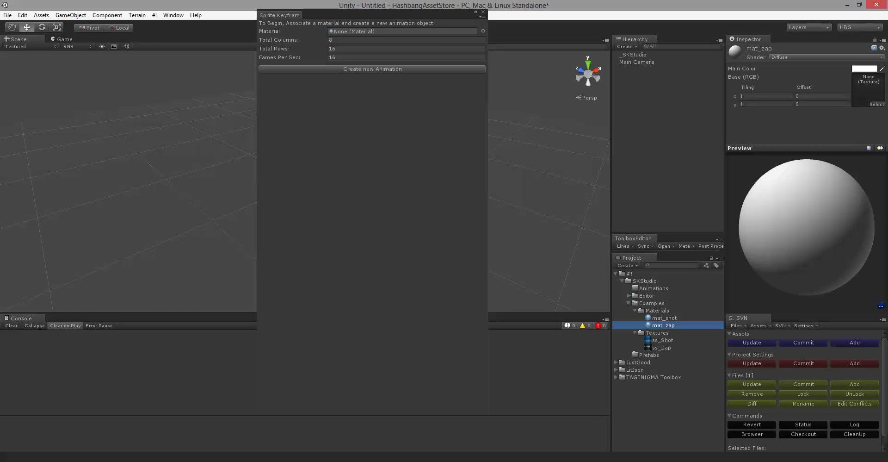
Set the mat_zap shader to Unlit/Transparent and assign the ss_Zap texture as its base map.
left_click(826, 57)
mouse_move(810, 251)
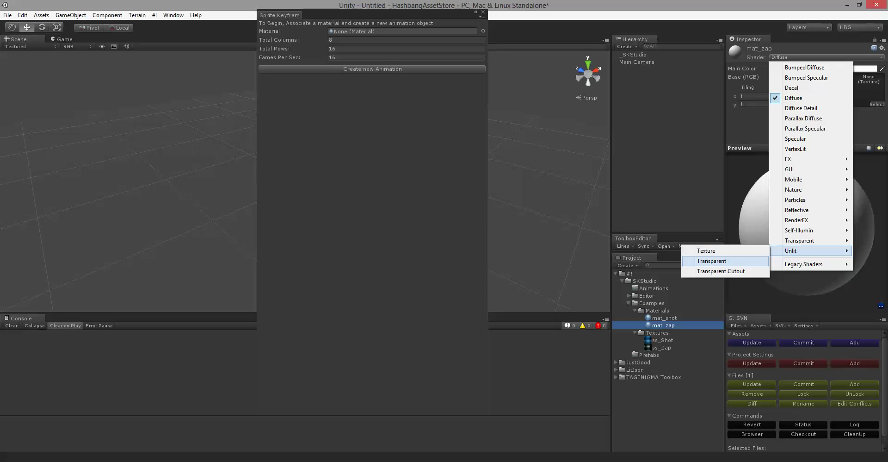
left_click(721, 261)
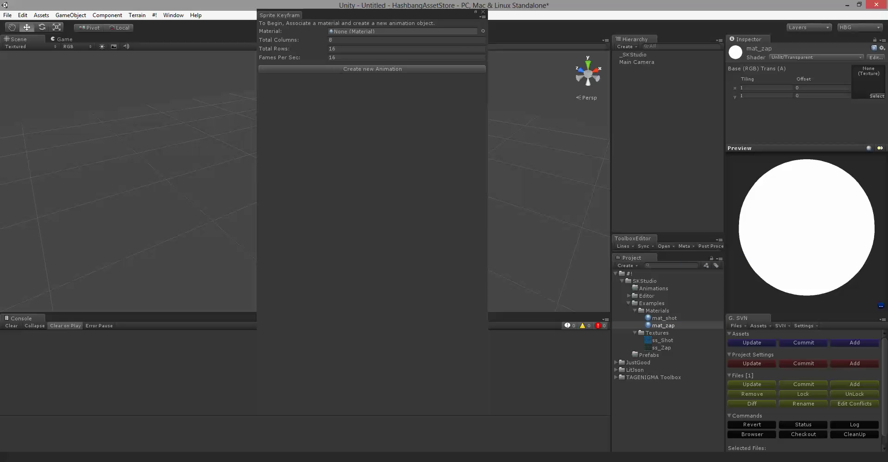
left_click_drag(661, 348, 867, 81)
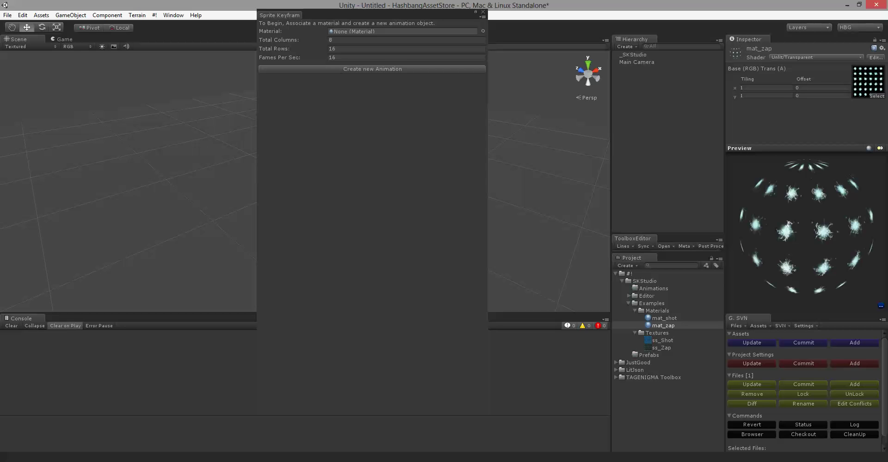
left_click(664, 326)
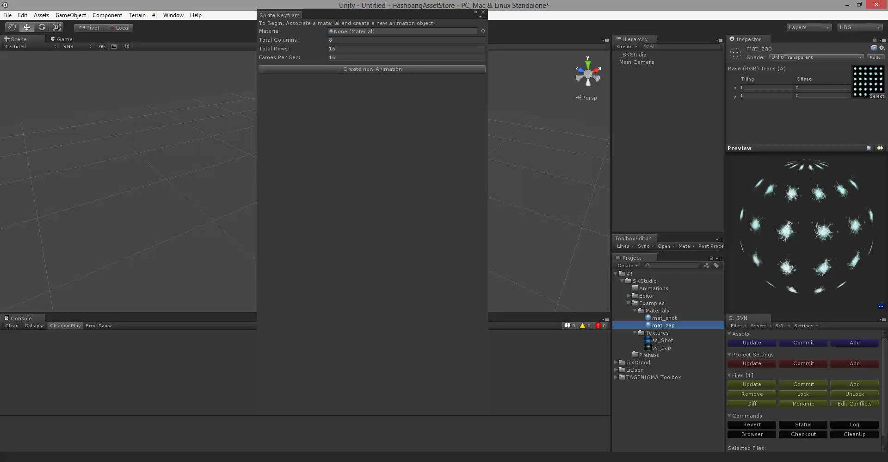
Review the ss_Zap sprite grid and calculate 6/36 in Calculator, closing it when done.
left_click(661, 348)
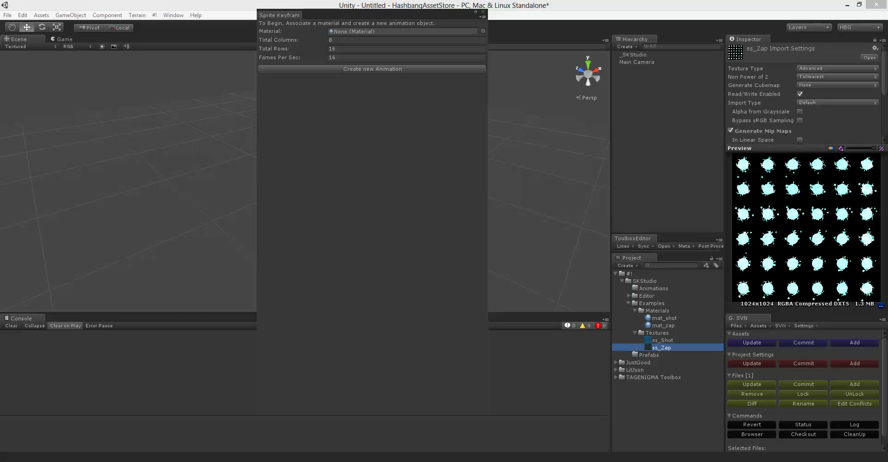
key("super+r")
key("Return")
left_click_drag(151, 75, 324, 110)
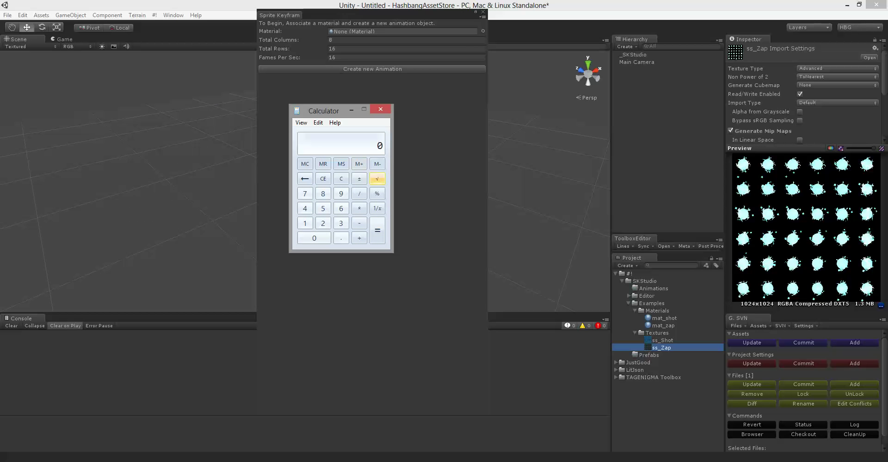
type("6/36")
key("Return")
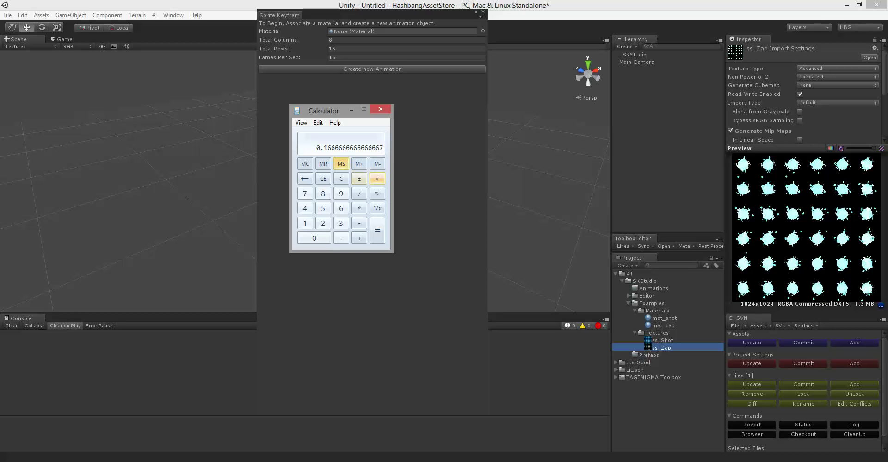
key("alt+F4")
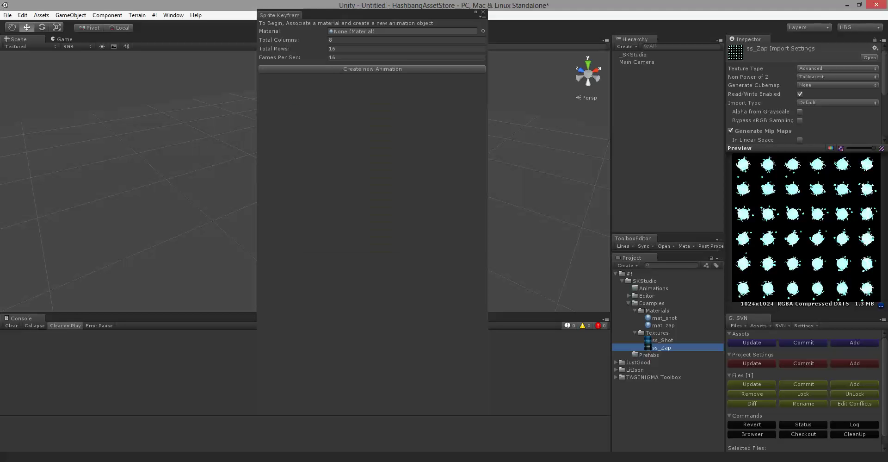
Set the mat_zap texture tiling to 0.17 in both x and y.
left_click(656, 333)
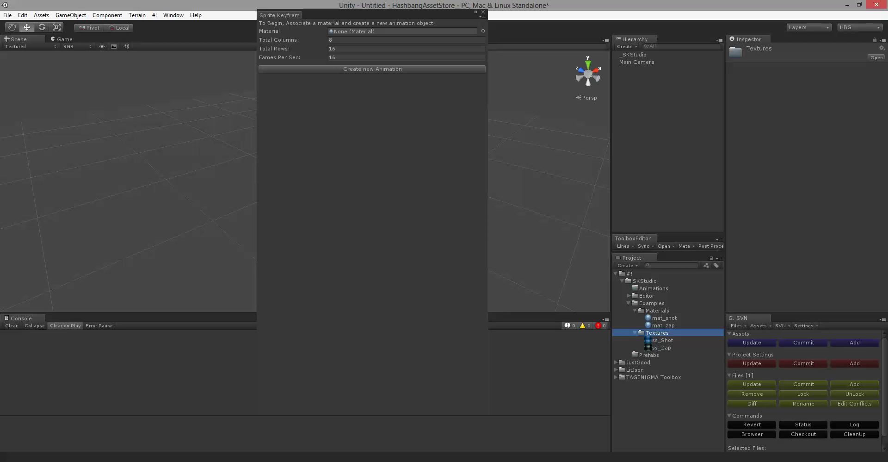
left_click(663, 325)
left_click(745, 88)
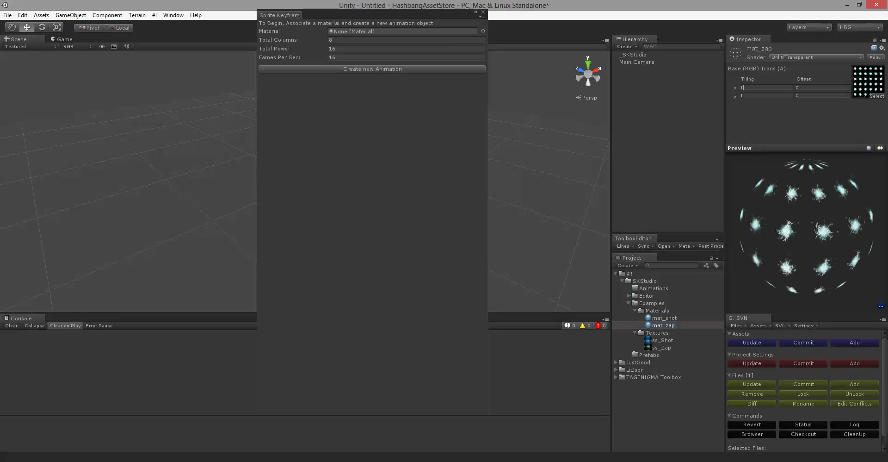
type(".17")
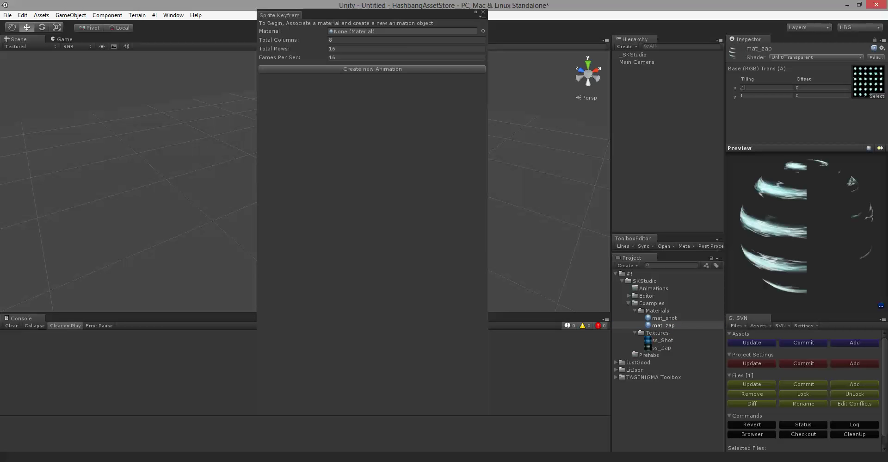
key("Tab")
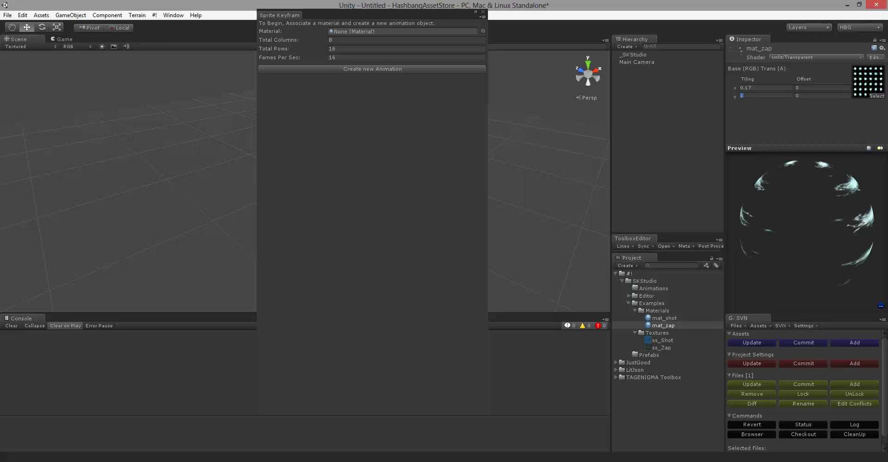
type(".17")
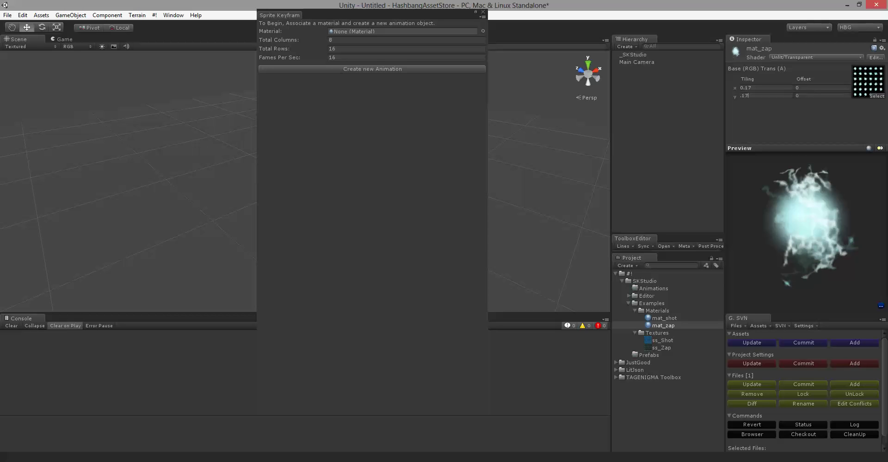
key("Tab")
Assign mat_zap as the sprite animation's material and set 6 total columns, 6 total rows and 30 frames per second.
left_click(483, 31)
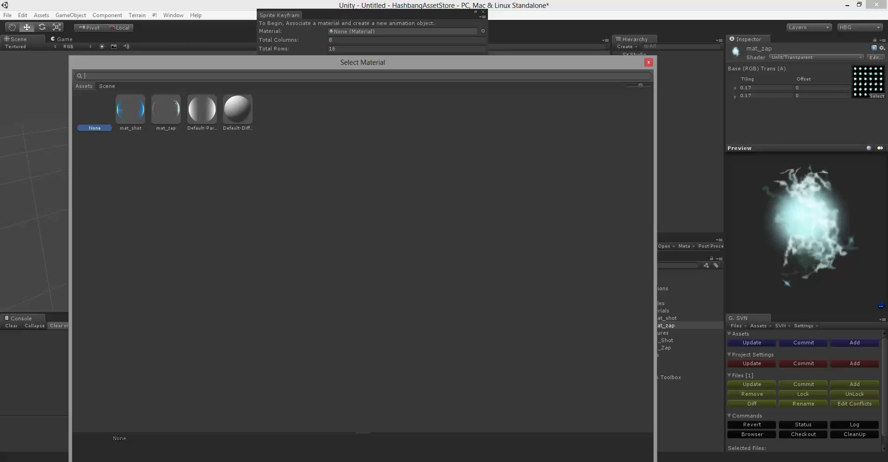
double_click(166, 110)
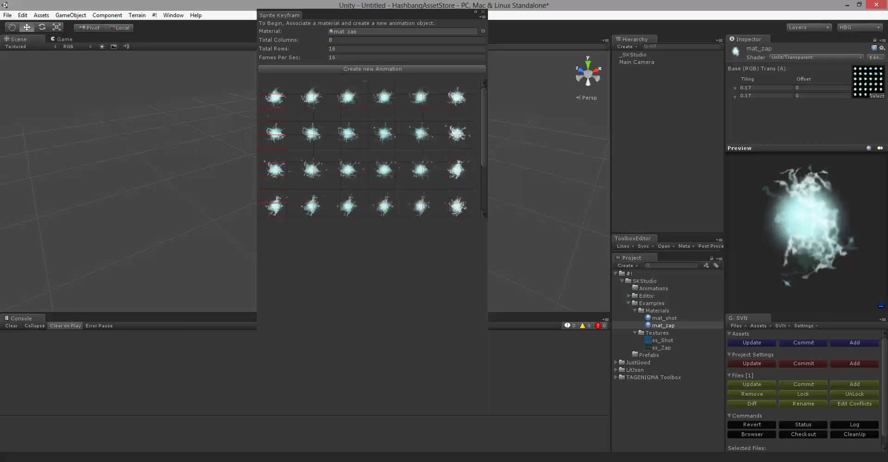
left_click(334, 40)
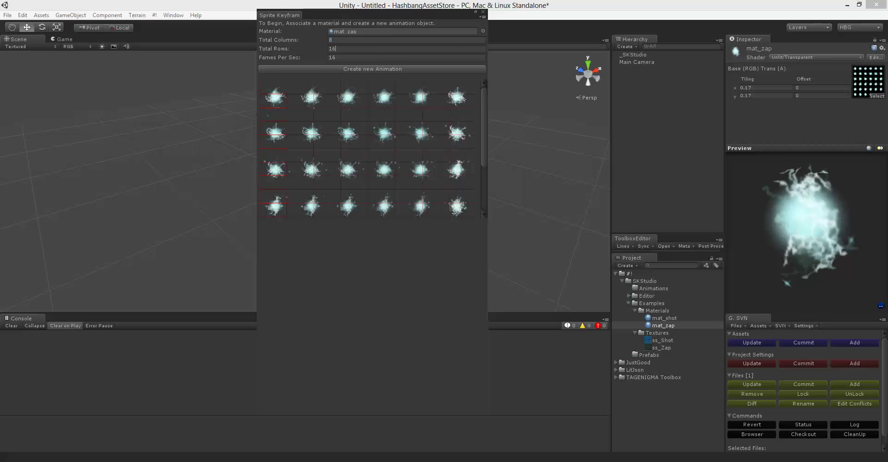
key("Tab")
key("shift+Tab")
type("6")
key("Tab")
type("6")
key("Tab")
type("30")
Create the new animation from these settings and move the sprite keyframe window aside to uncover the scene.
left_click(277, 98)
left_click(388, 69)
left_click_drag(420, 15, 202, 23)
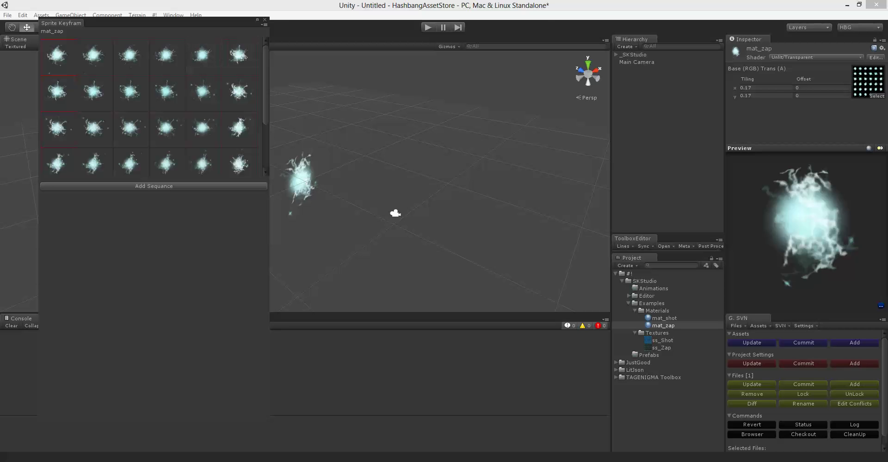
left_click_drag(201, 23, 509, 23)
left_click_drag(448, 24, 205, 29)
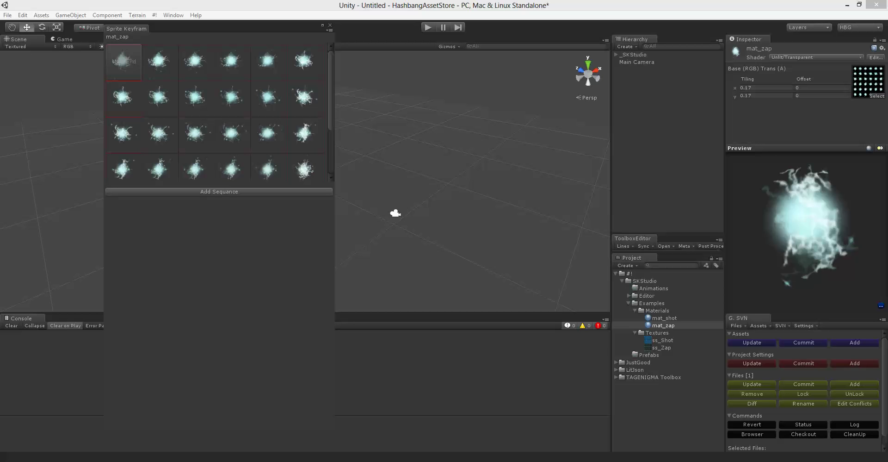
Mark the sheet's first sprite frame as the sequence start and its last frame as the end.
right_click(123, 65)
left_click(144, 72)
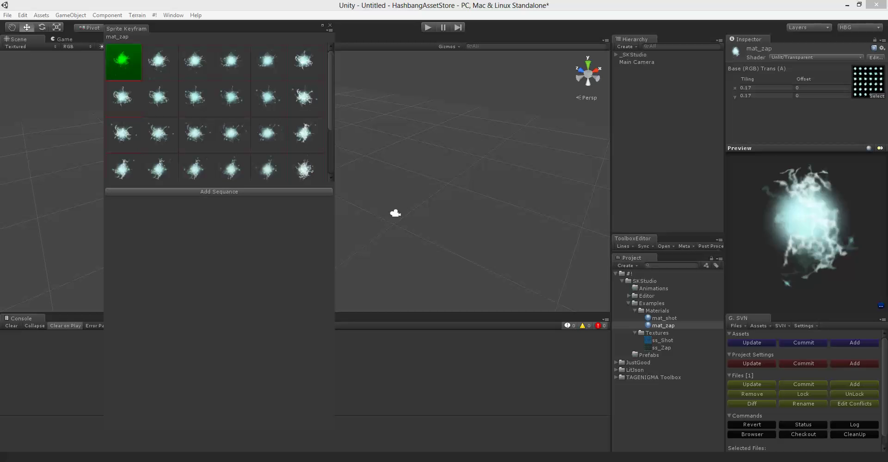
scroll(219, 111, "down", 3)
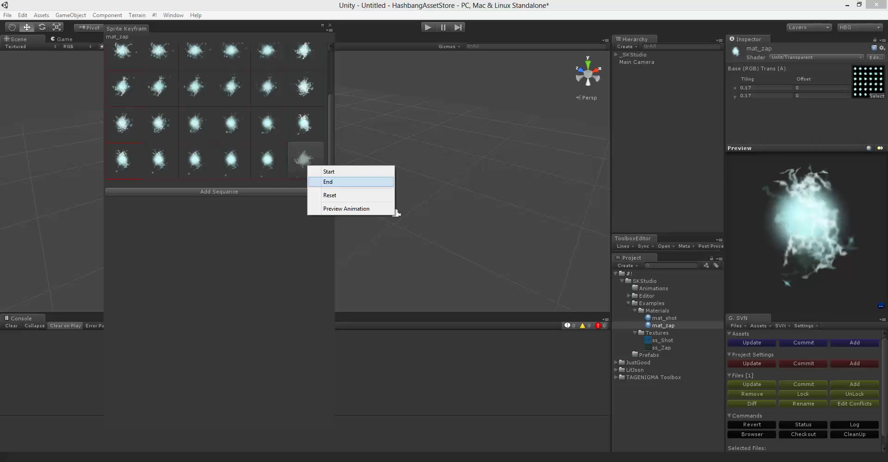
key("Return")
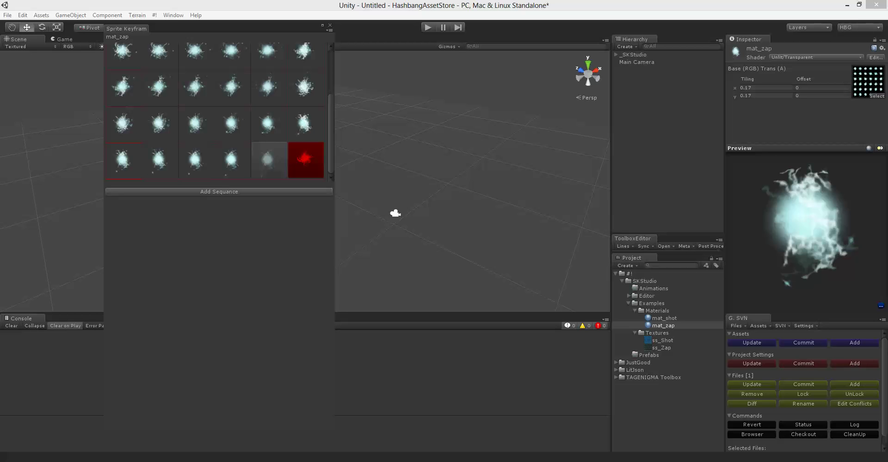
Preview the animation across the full sheet and add it as a sequence named zap.
right_click(280, 158)
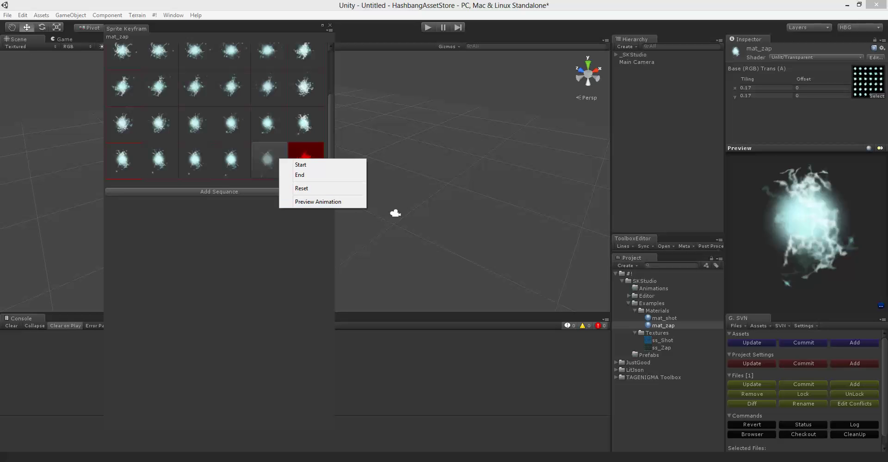
key("Up")
key("Return")
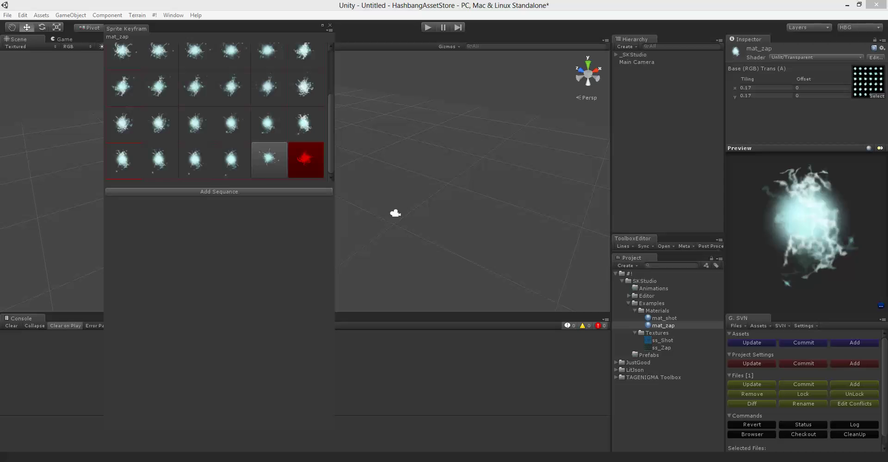
left_click(306, 160)
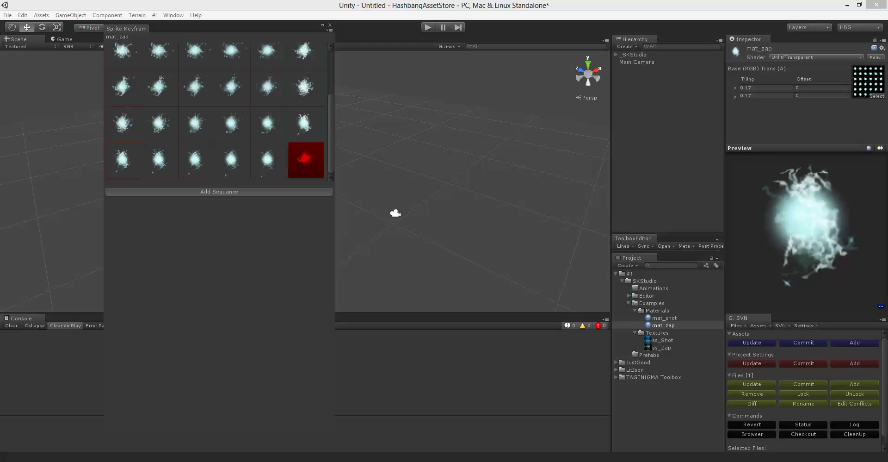
left_click(219, 192)
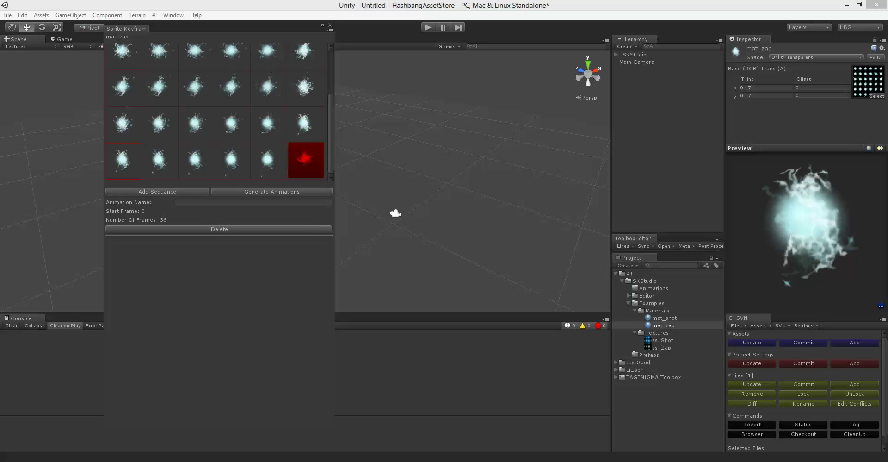
type("zap")
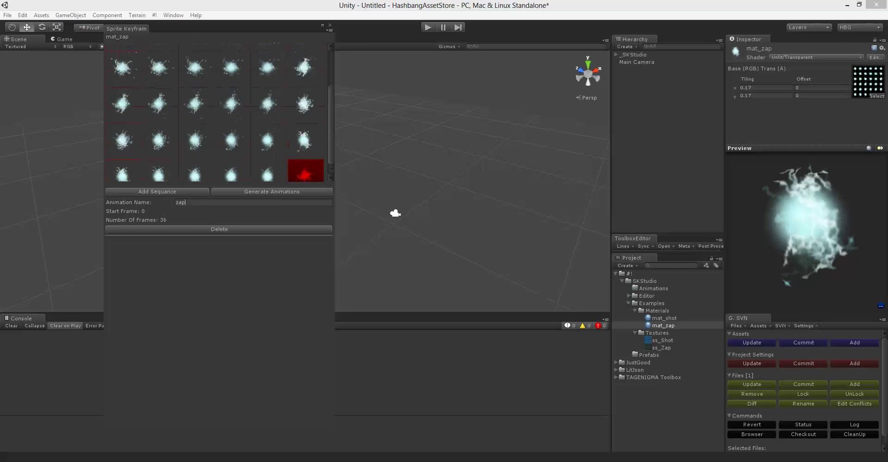
Make the last frame of the second row the end frame and preview the shortened animation.
scroll(196, 97, "up", 3)
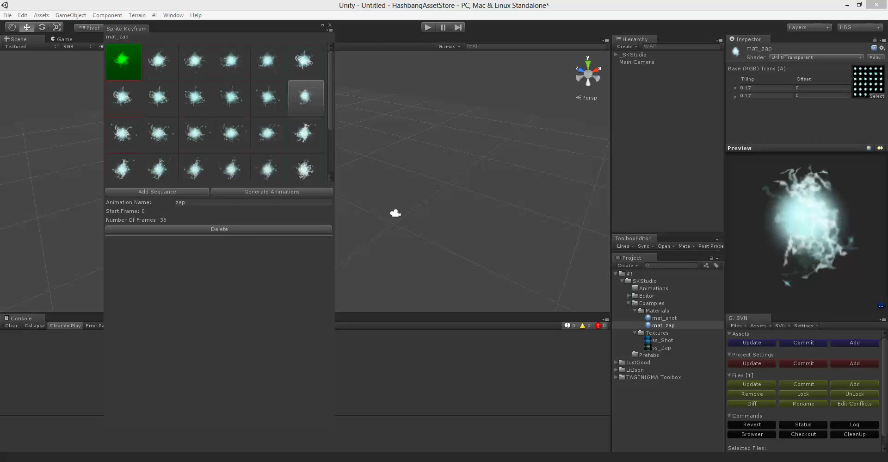
left_click_drag(330, 95, 330, 141)
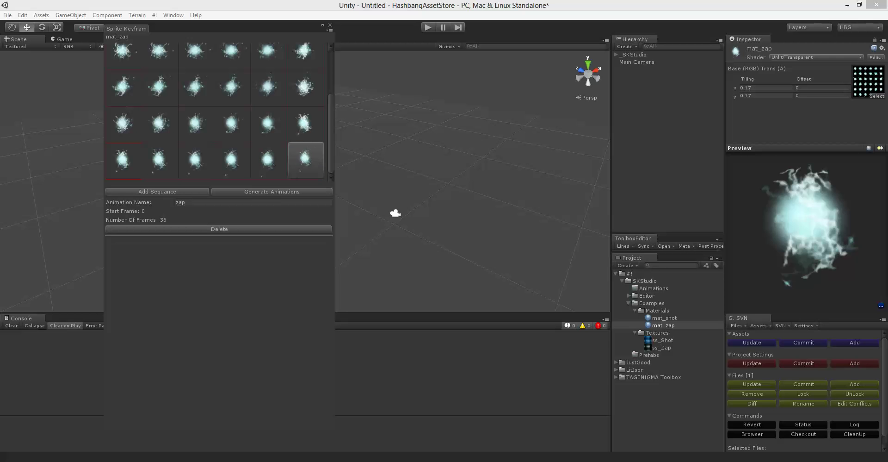
right_click(306, 168)
left_click(344, 211)
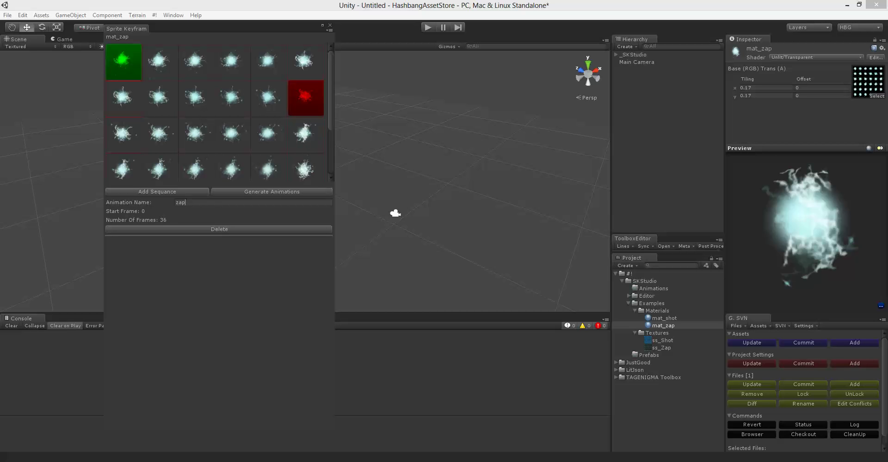
Add the shortened range as a second sequence named zap_short and preview its animation.
left_click(157, 191)
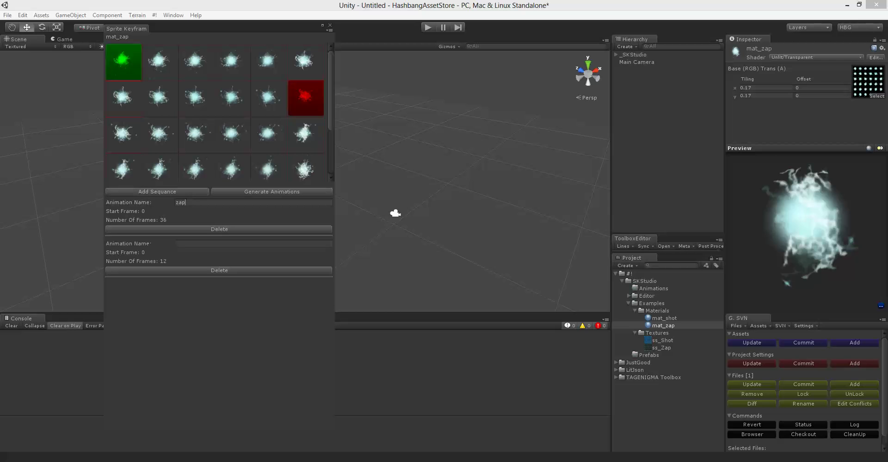
type("zap_short")
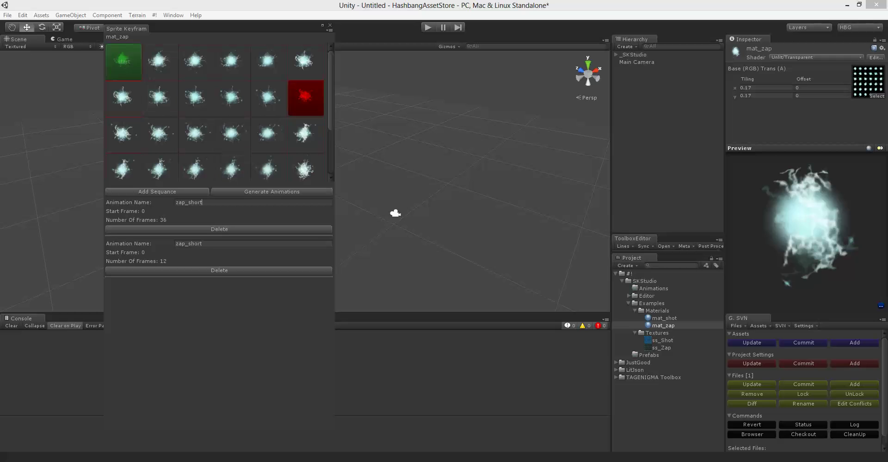
right_click(276, 91)
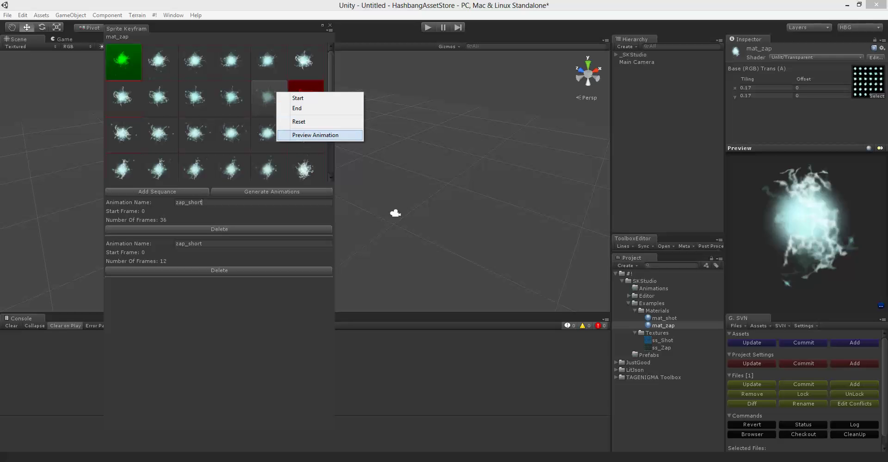
left_click(315, 134)
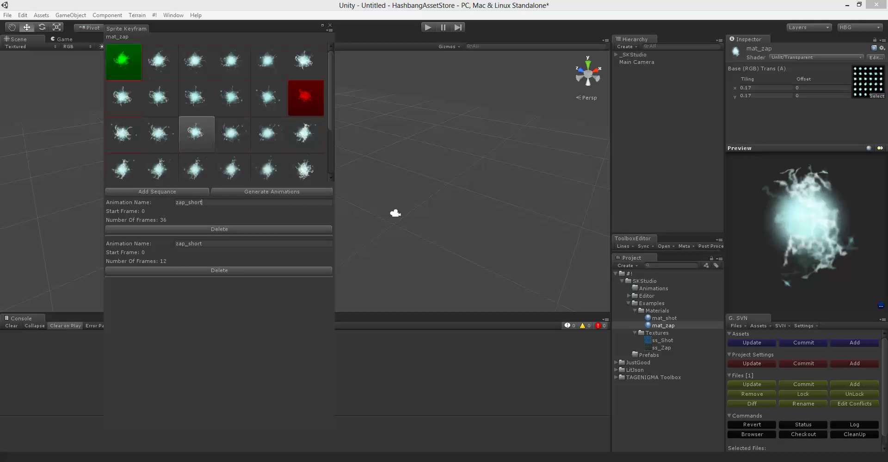
left_click(203, 243)
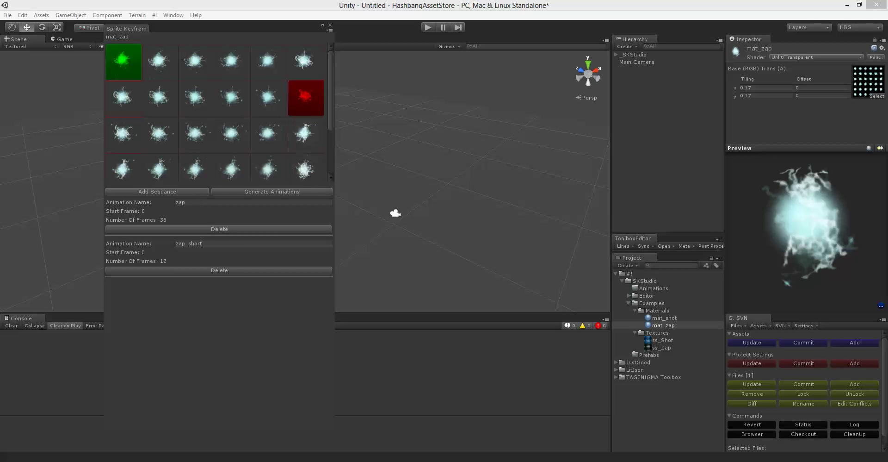
Generate the animations from the zap and zap_short sequences and close the sprite keyframe window.
scroll(197, 159, "down", 3)
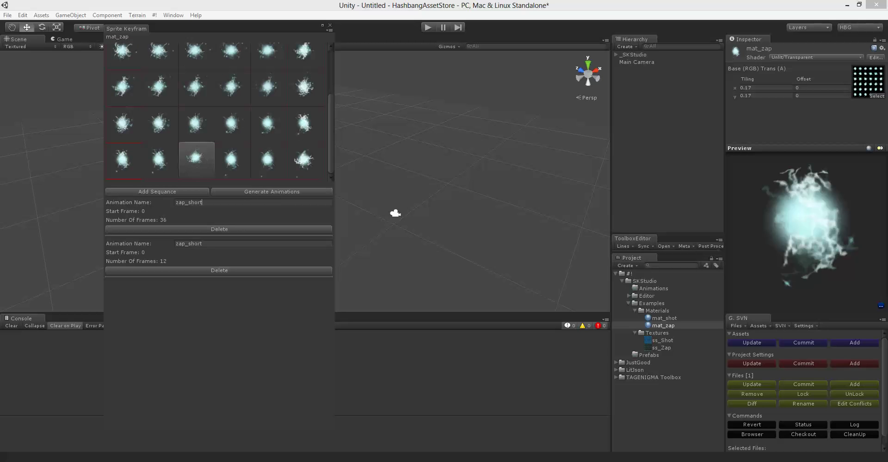
left_click_drag(331, 126, 331, 117)
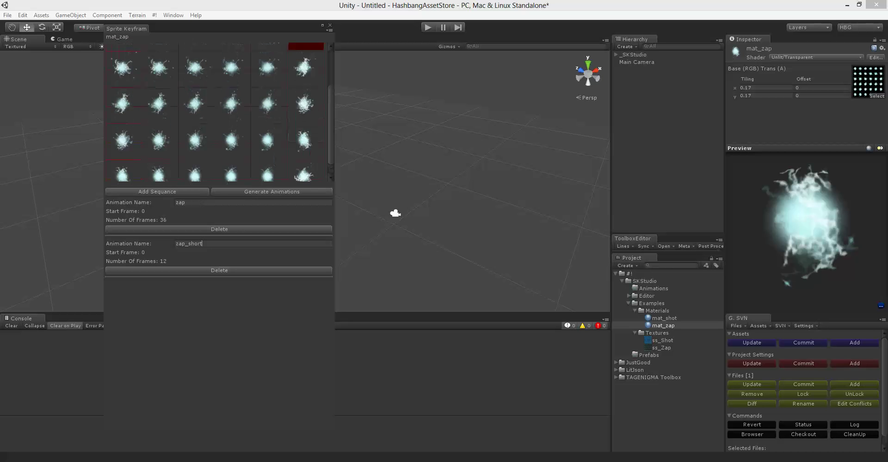
scroll(215, 111, "up", 3)
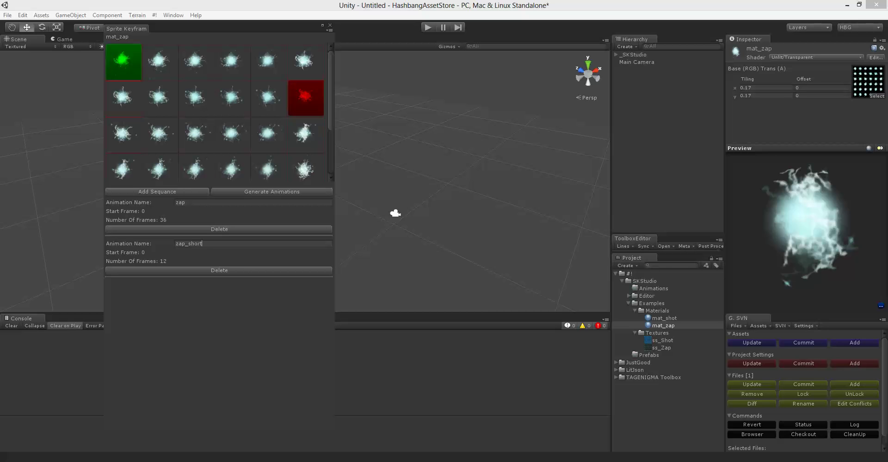
left_click(272, 192)
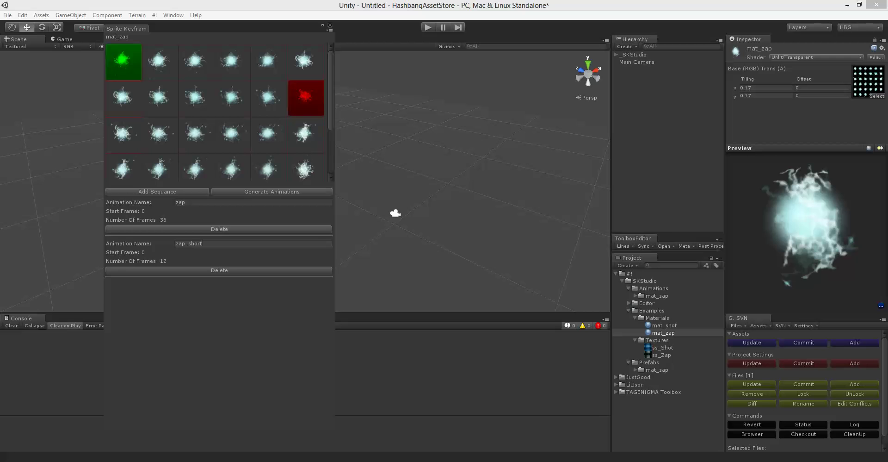
left_click(330, 25)
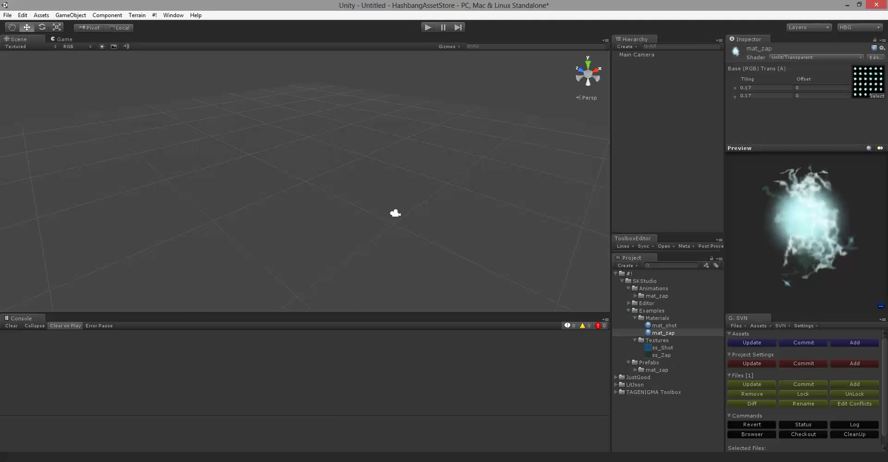
Collapse the Textures and Materials folders and expand the mat_zap folder under Animations to show its generated clips.
left_click(636, 340)
left_click(635, 317)
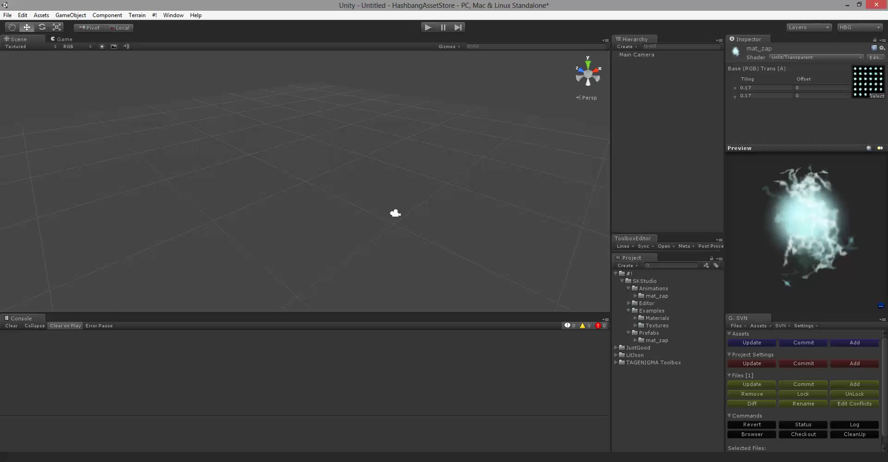
left_click(636, 296)
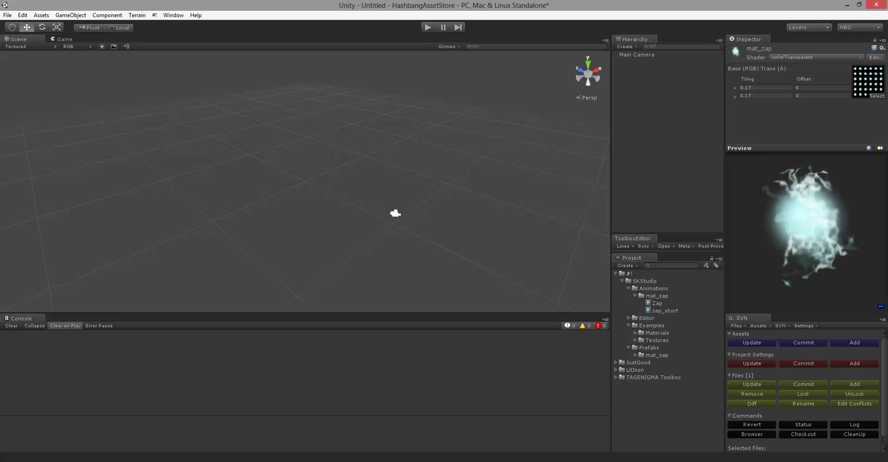
left_click(657, 295)
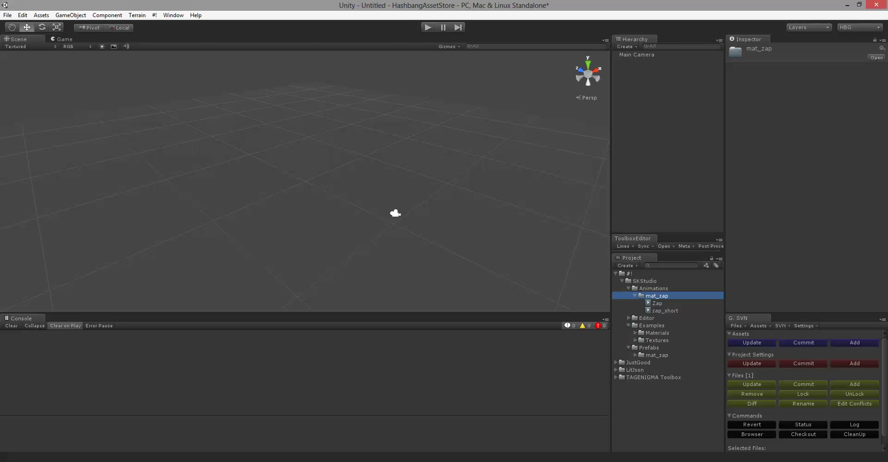
Expand the mat_zap folder under Prefabs and add the mat_zap prefab to the scene.
left_click(649, 347)
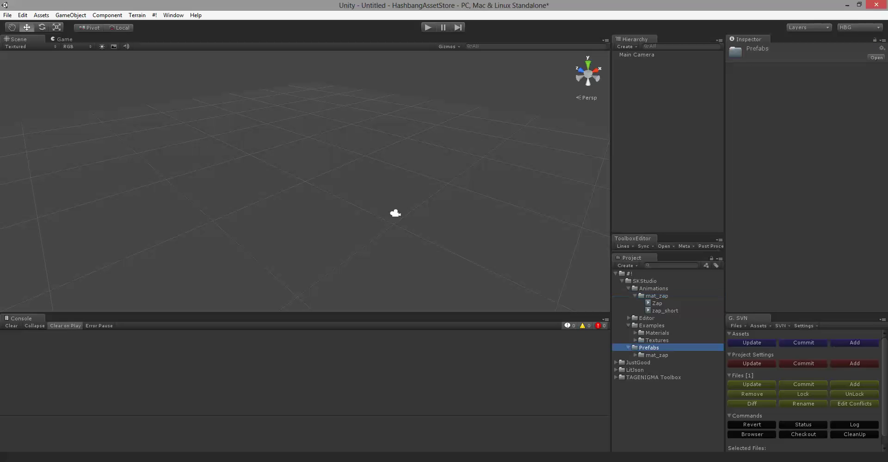
left_click(636, 355)
left_click(657, 355)
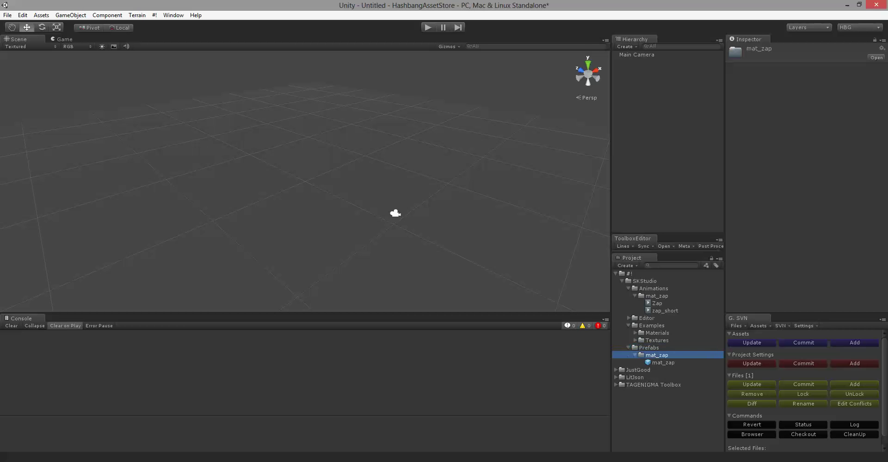
left_click_drag(663, 363, 651, 109)
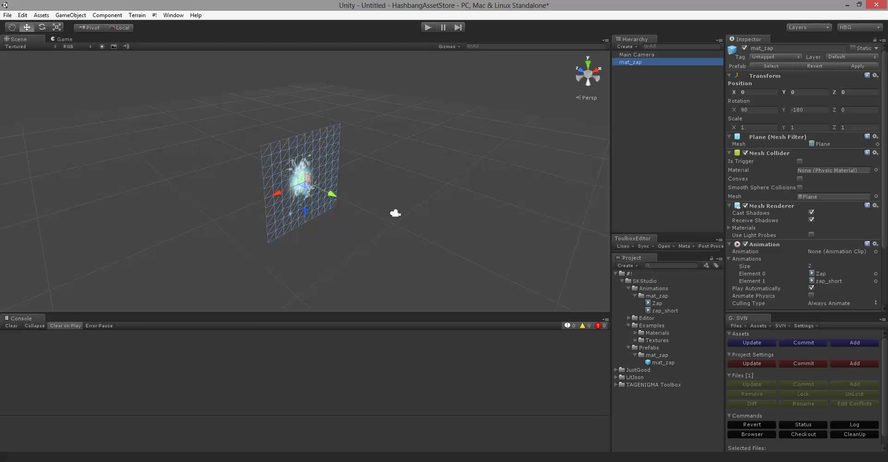
Assign the Zap clip as the mat_zap object's default animation and test it in play mode, stopping playback when done.
left_click(837, 252)
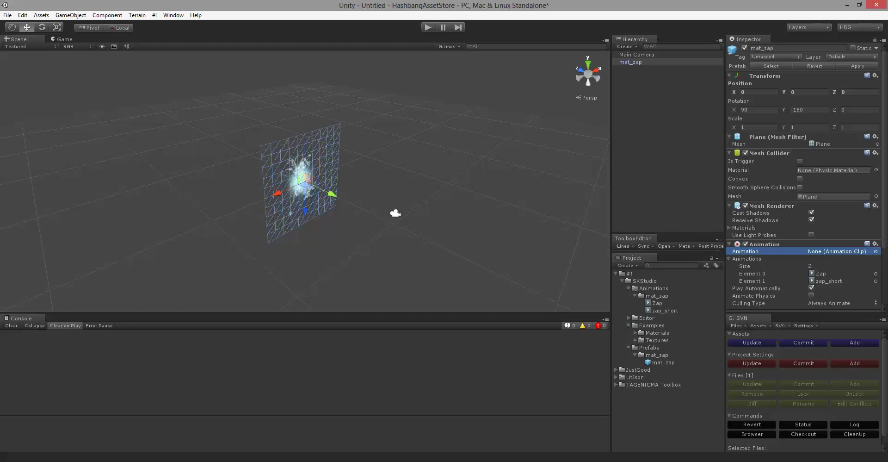
left_click_drag(657, 303, 827, 252)
key("ctrl+p")
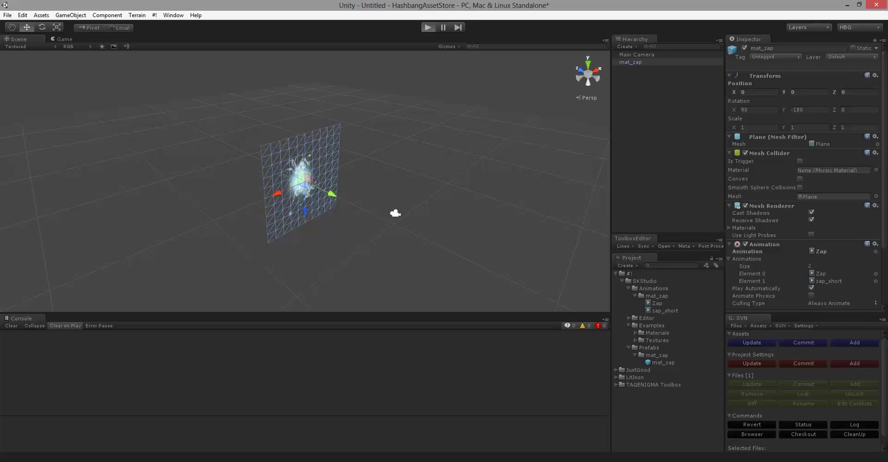
key("ctrl+p")
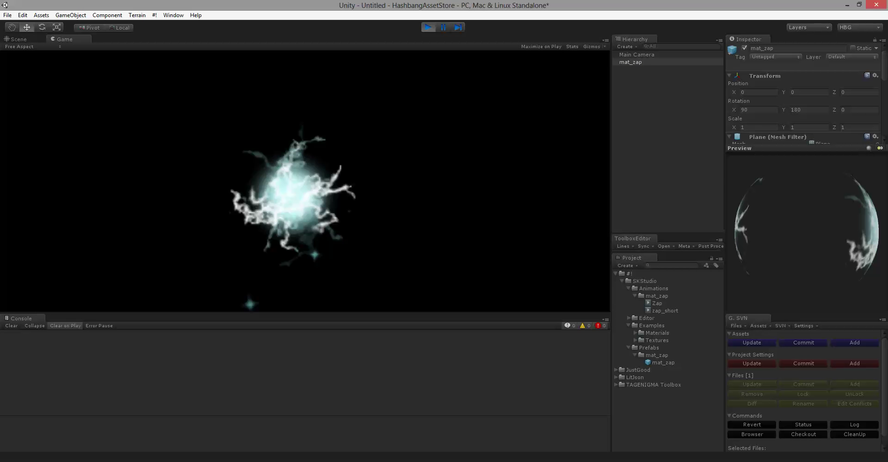
key("ctrl+p")
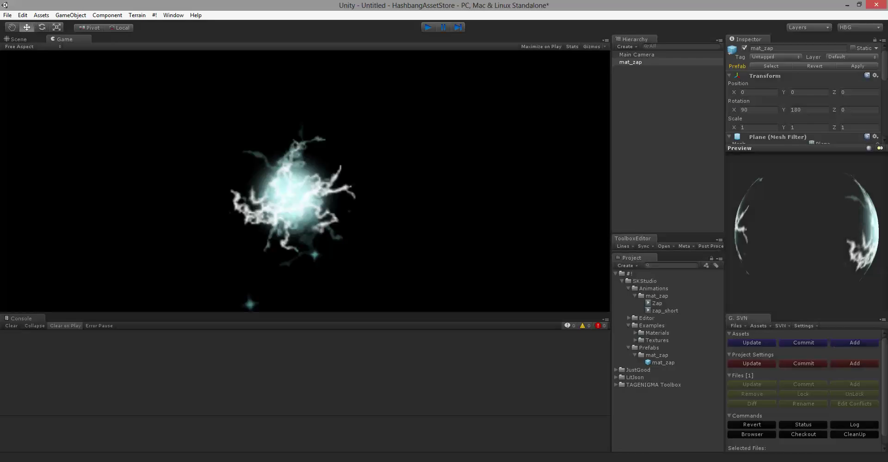
Set the Zap clip's wrap mode to Loop and play the scene to test it, stopping playback when done.
left_click(658, 303)
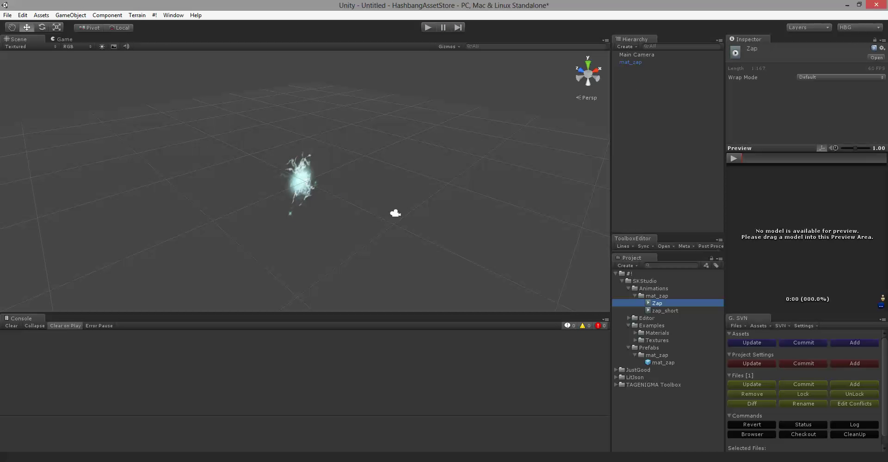
left_click(821, 77)
left_click(818, 108)
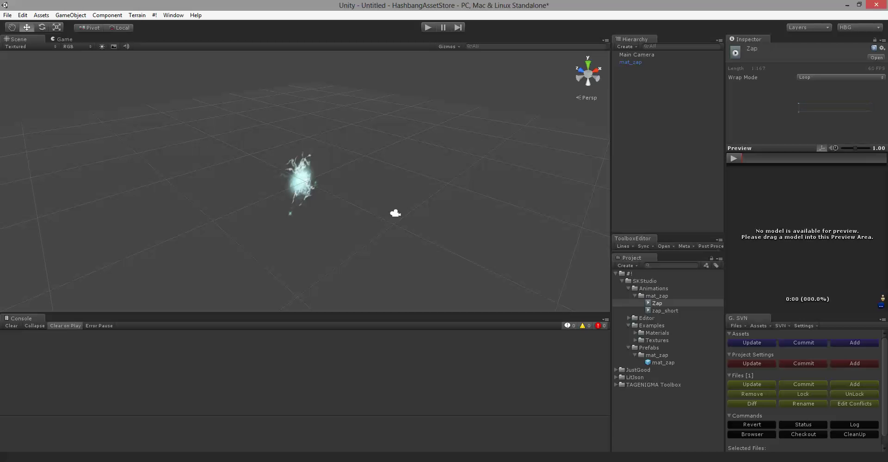
key("ctrl+p")
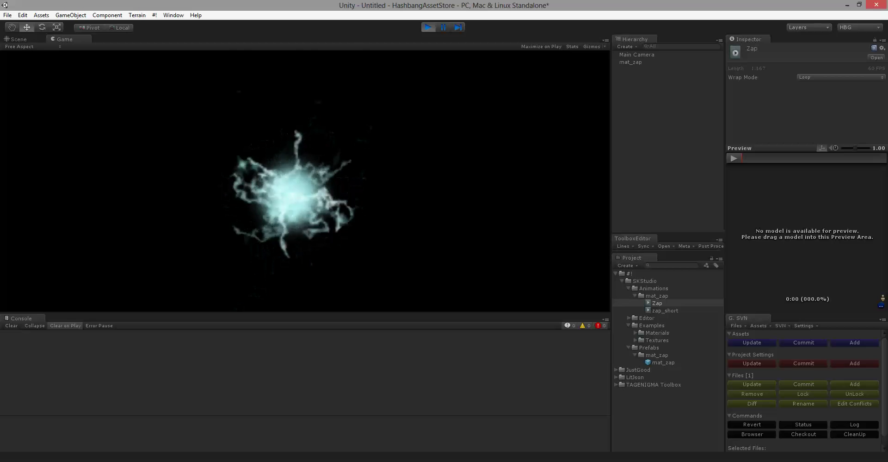
key("ctrl+p")
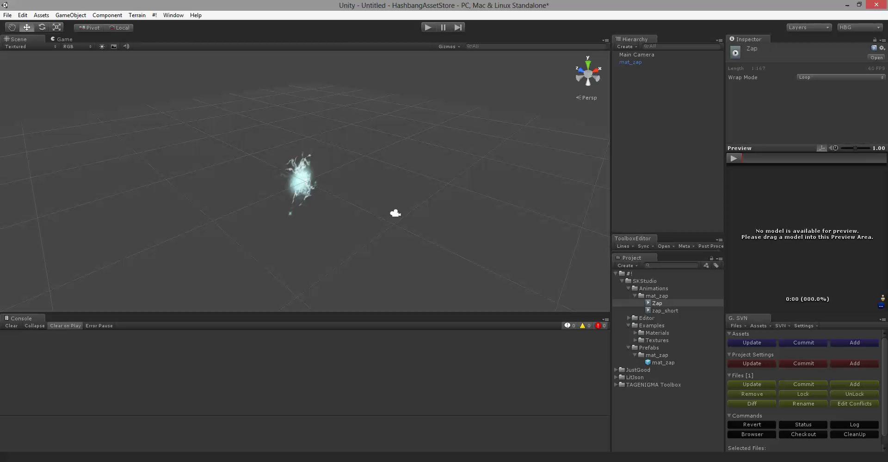